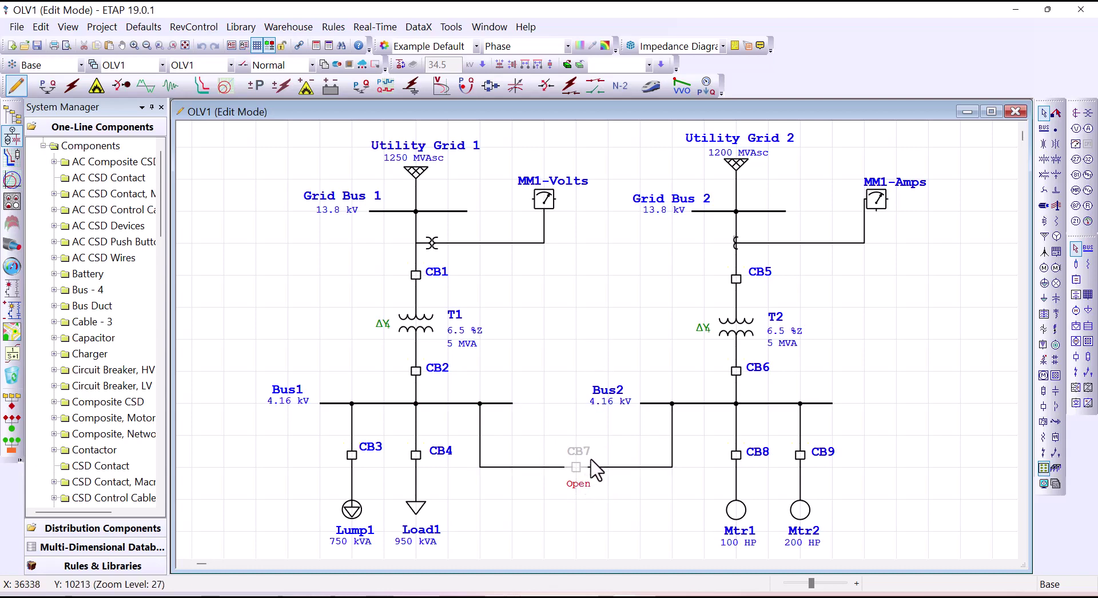
# - Inspect CB7's interlock settings in its editor, then return to the one-line diagram
pyautogui.doubleClick(575, 467)
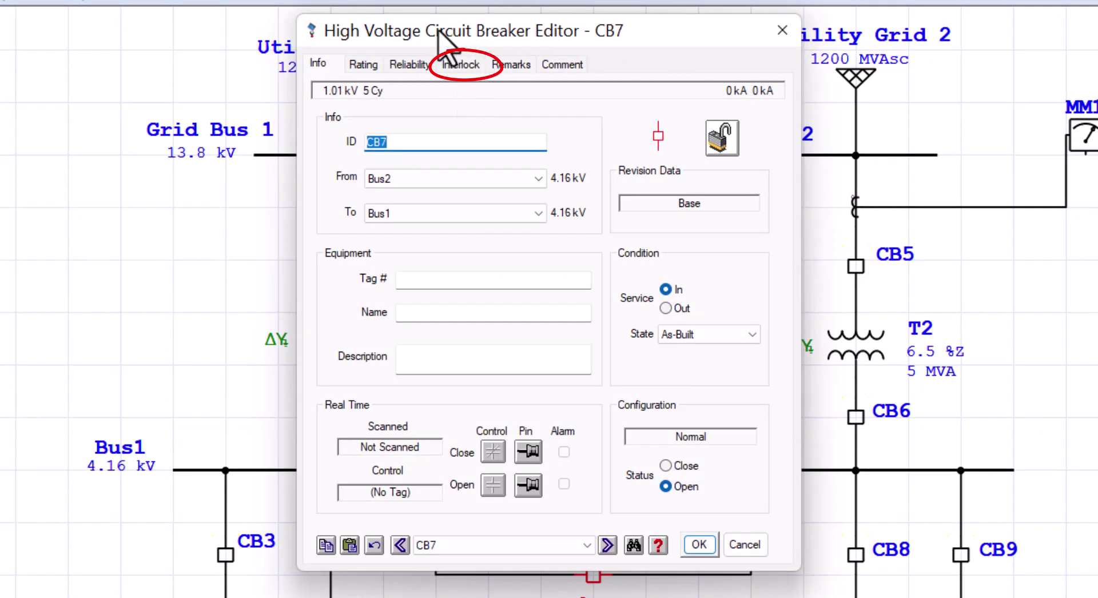
pyautogui.click(463, 64)
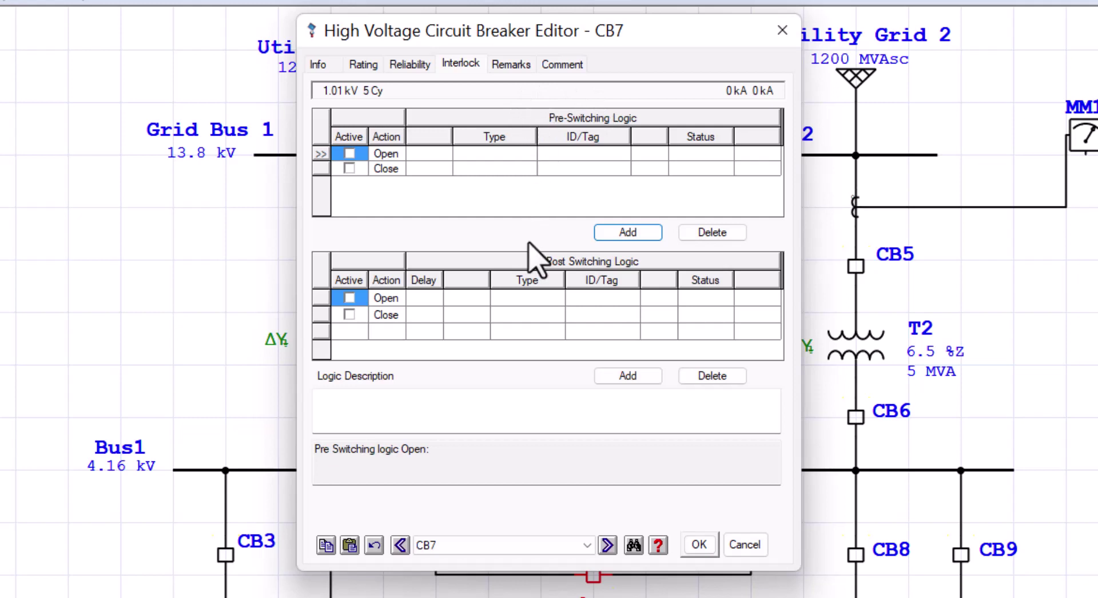
pyautogui.moveTo(584, 95)
pyautogui.mouseDown()
pyautogui.moveTo(535, 122)
pyautogui.moveTo(604, 96)
pyautogui.mouseUp()
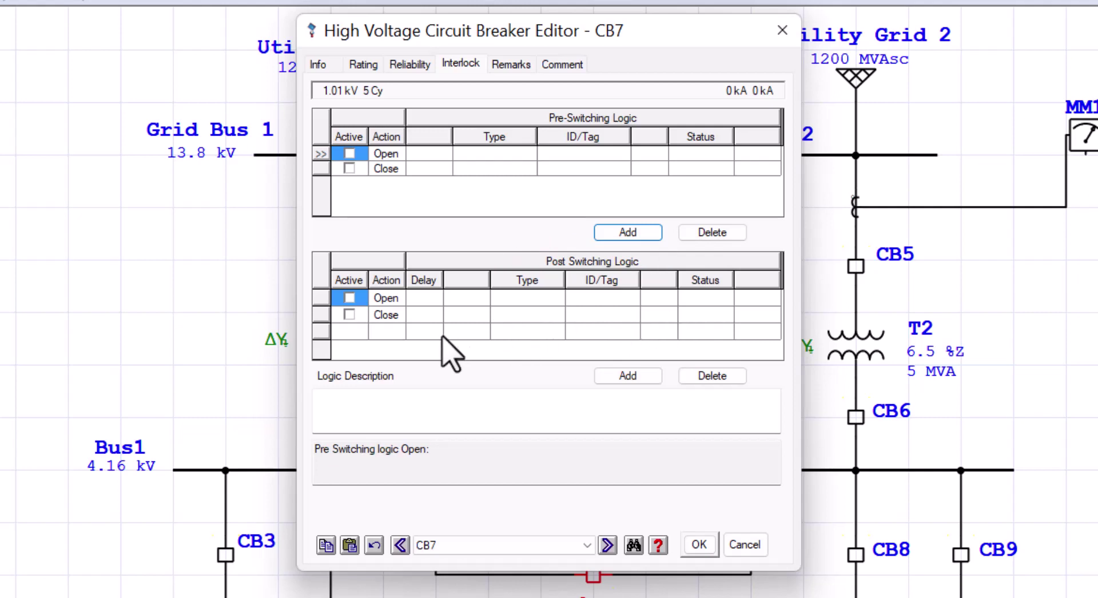
pyautogui.click(374, 314)
pyautogui.click(699, 544)
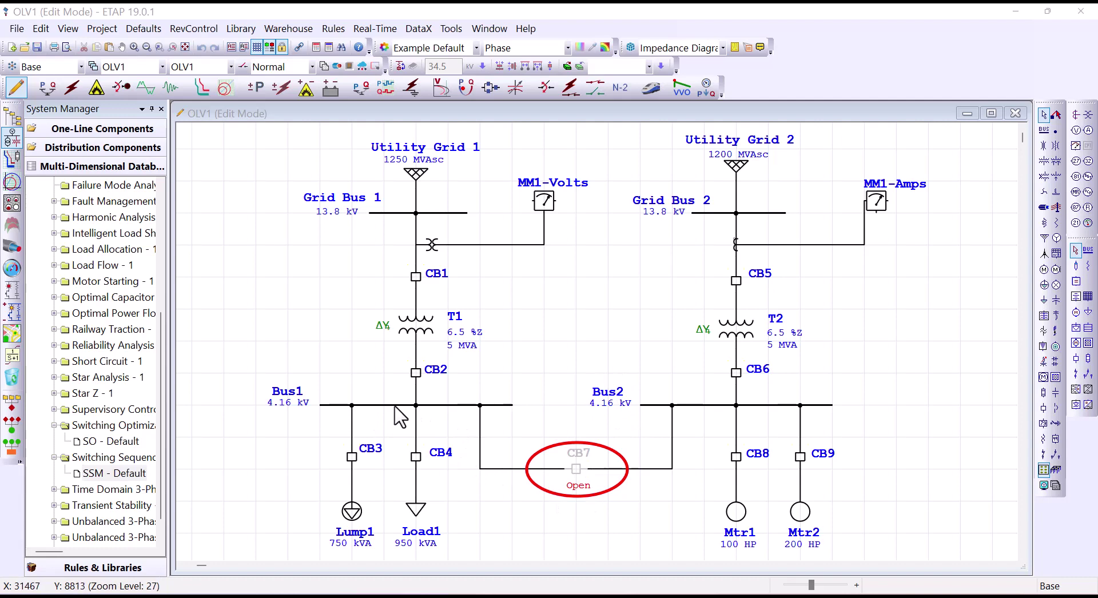
pyautogui.click(619, 452)
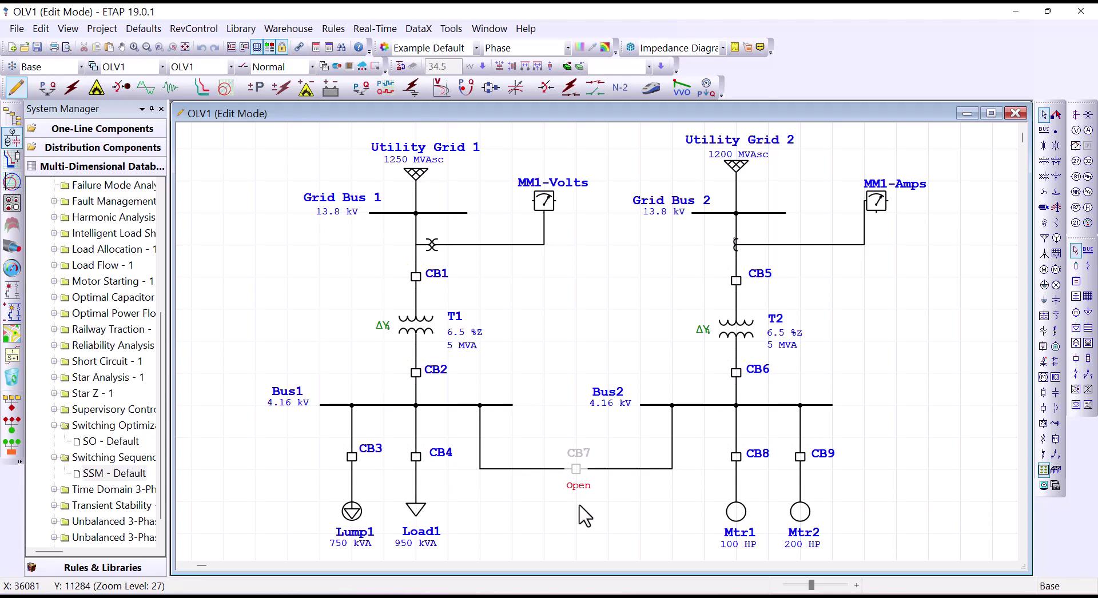
# - Activate CB7's pre-switching close logic with a first condition checking HVCB CB2
pyautogui.doubleClick(576, 469)
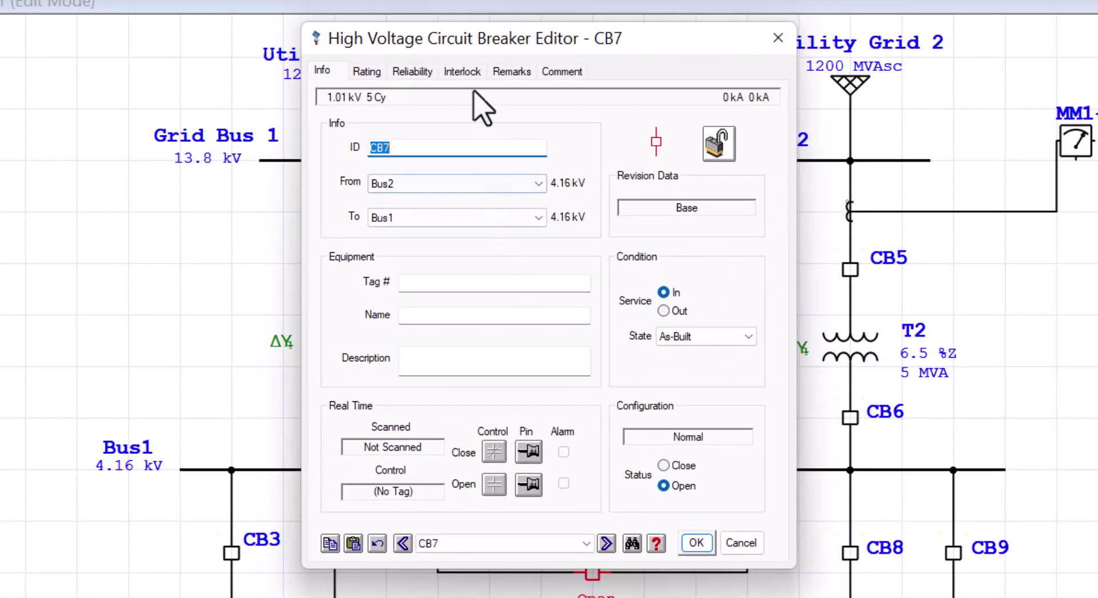
pyautogui.click(473, 95)
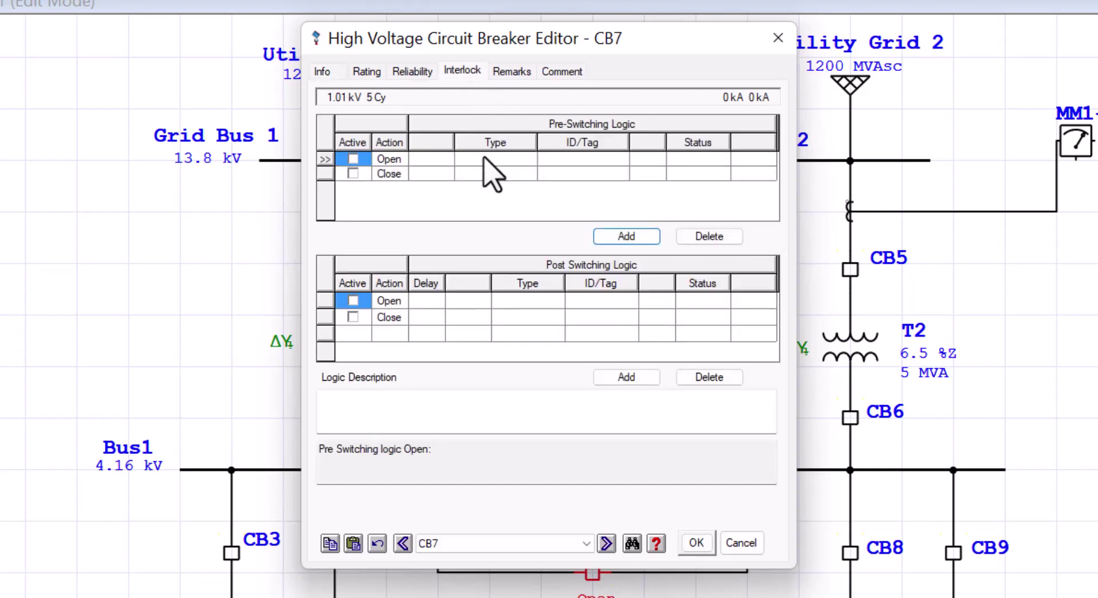
pyautogui.click(353, 174)
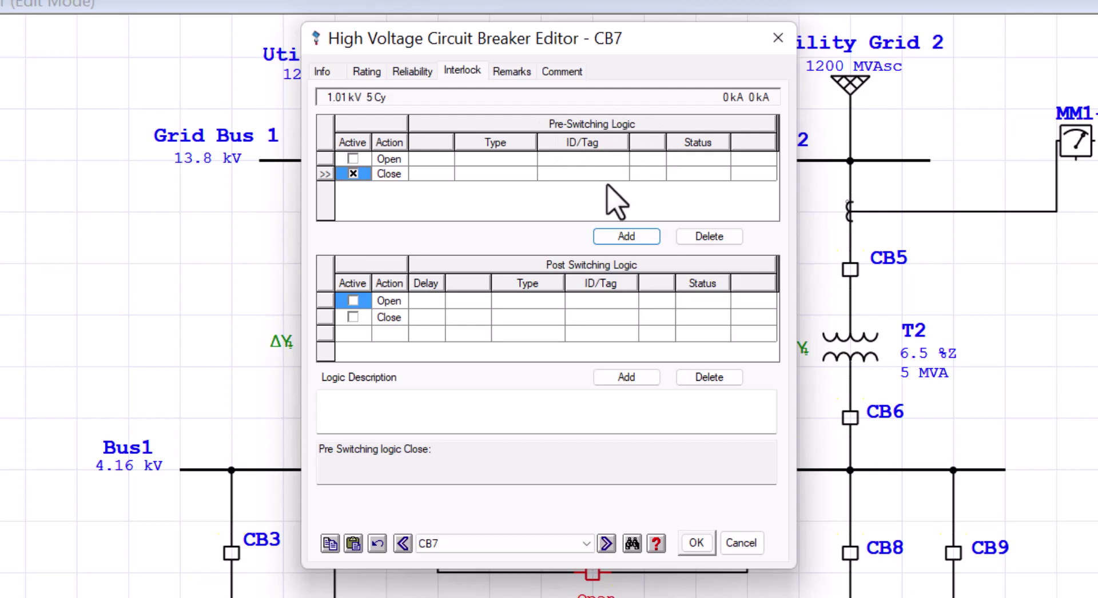
pyautogui.click(518, 173)
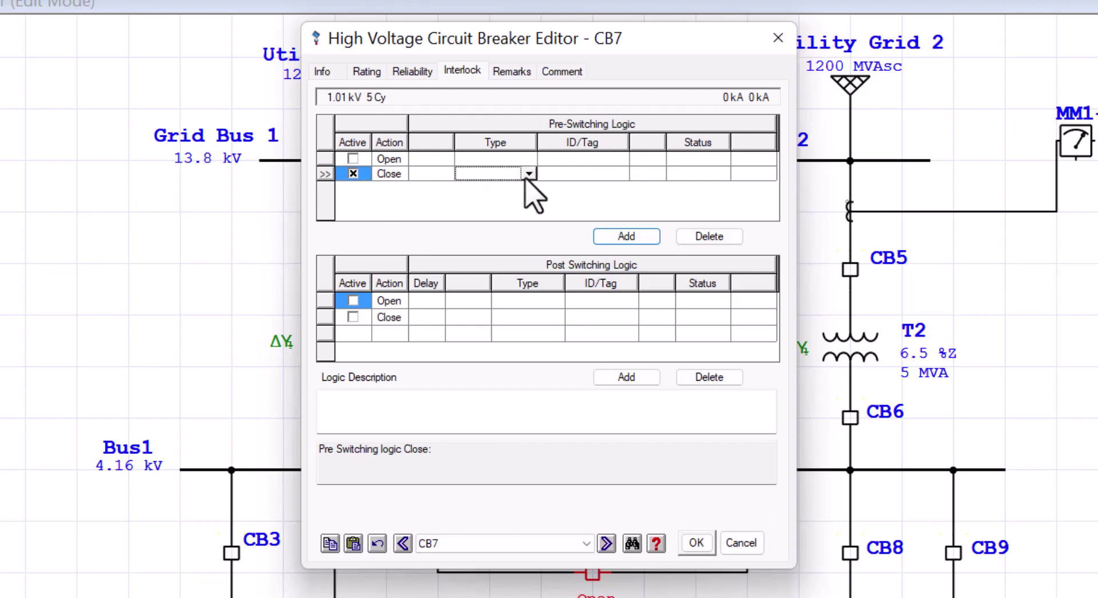
pyautogui.click(527, 173)
pyautogui.click(519, 201)
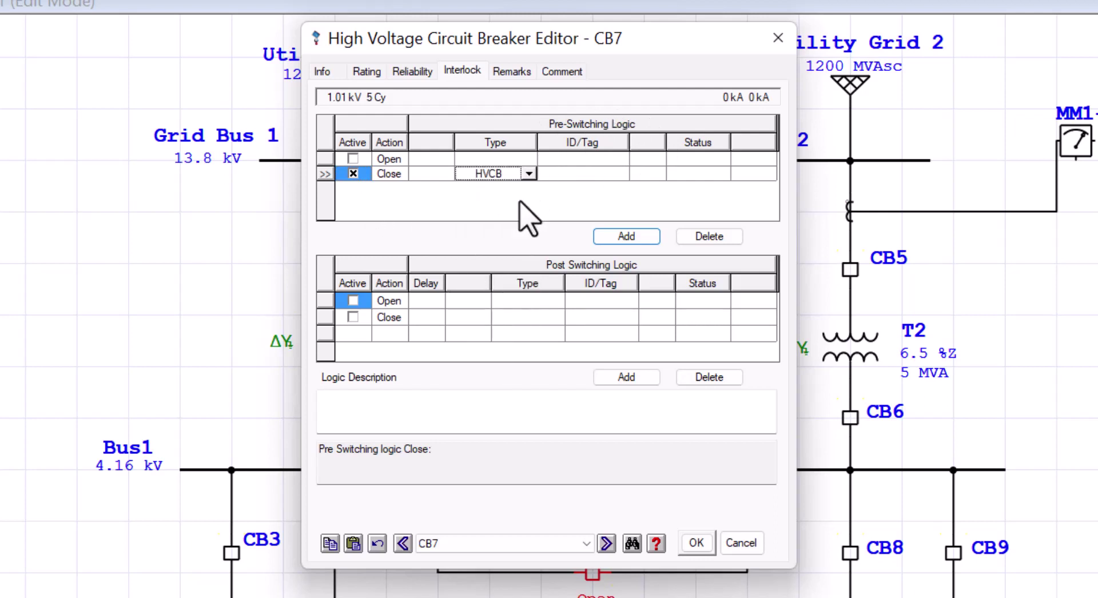
pyautogui.click(614, 174)
pyautogui.click(621, 173)
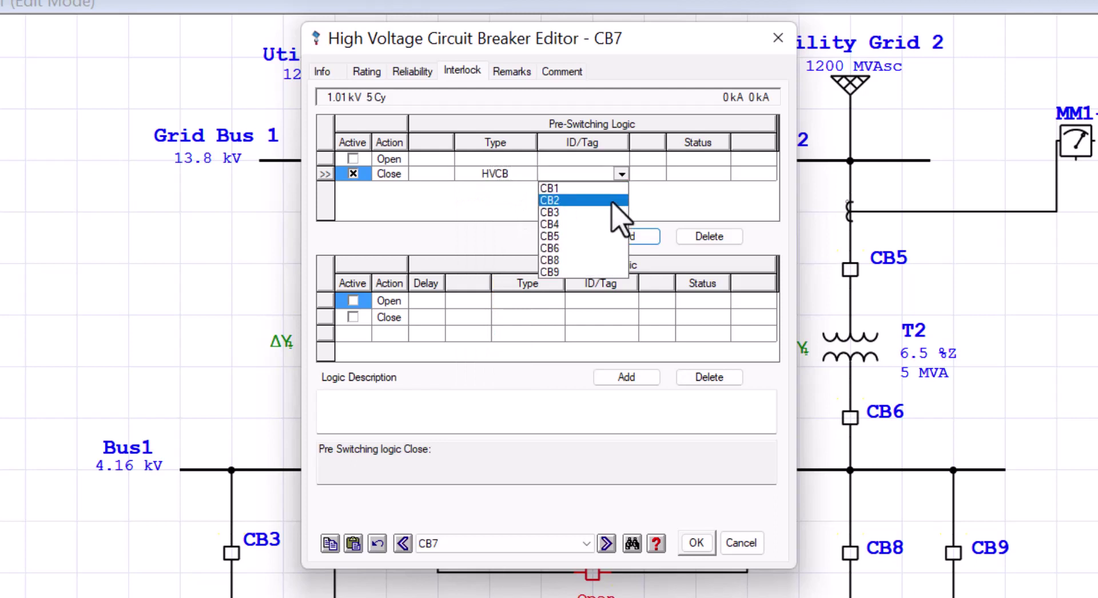
pyautogui.click(610, 200)
# - Complete the first condition as CB2 = Open, joined to the next by OR
pyautogui.click(659, 173)
pyautogui.click(652, 188)
pyautogui.click(706, 174)
pyautogui.click(722, 174)
pyautogui.click(709, 188)
pyautogui.click(755, 174)
pyautogui.click(769, 174)
pyautogui.click(744, 212)
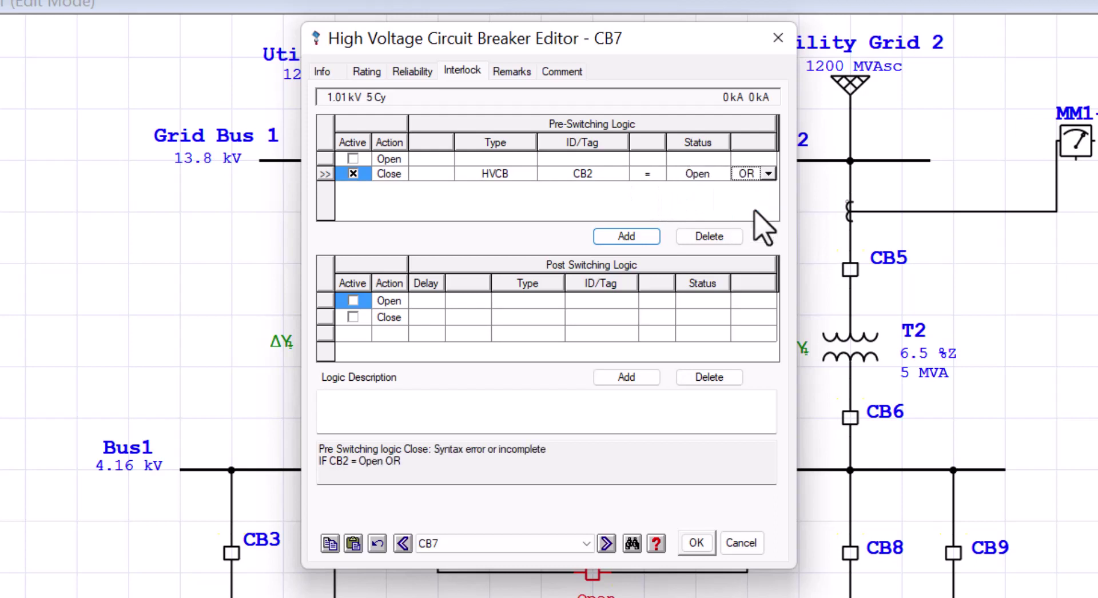
# - Add a second condition HVCB CB6 = Open and save the interlock logic
pyautogui.click(632, 237)
pyautogui.click(495, 188)
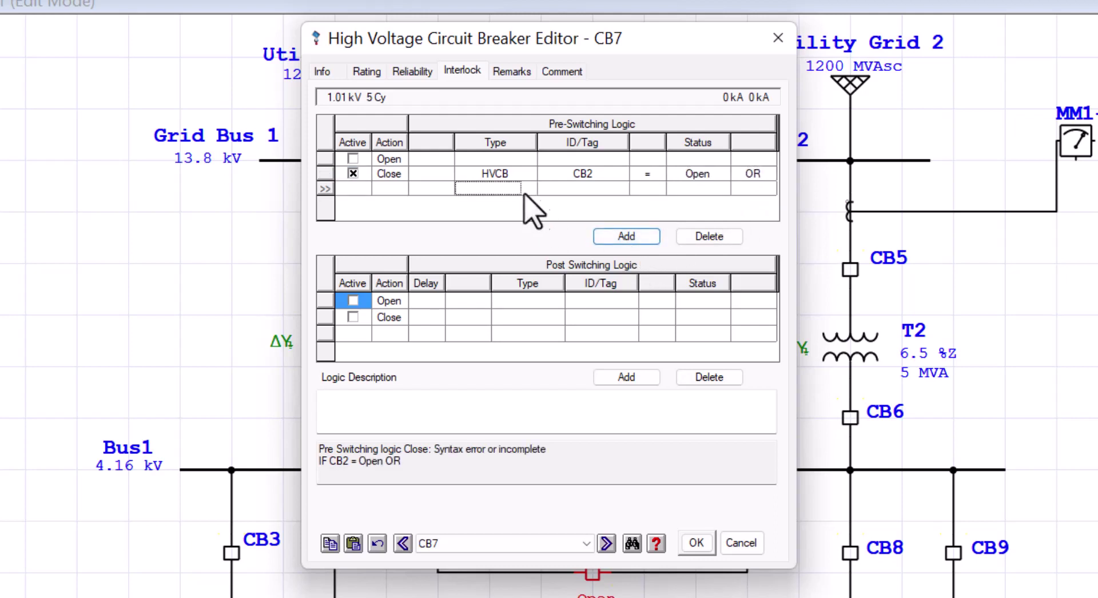
pyautogui.click(529, 189)
pyautogui.click(547, 212)
pyautogui.click(595, 189)
pyautogui.click(621, 189)
pyautogui.click(586, 263)
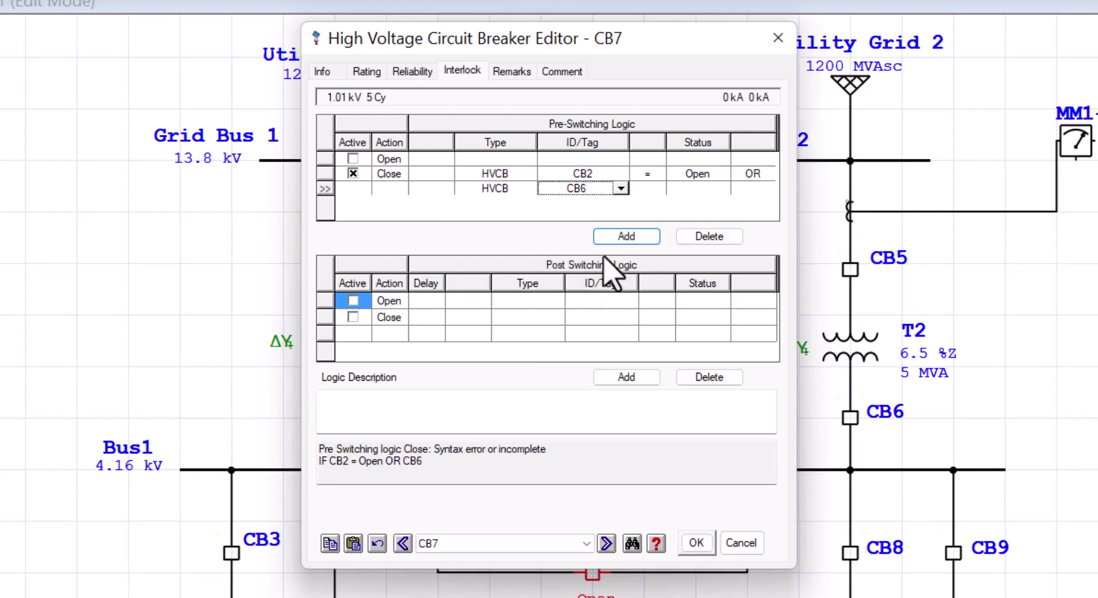
pyautogui.click(647, 189)
pyautogui.click(658, 189)
pyautogui.click(656, 203)
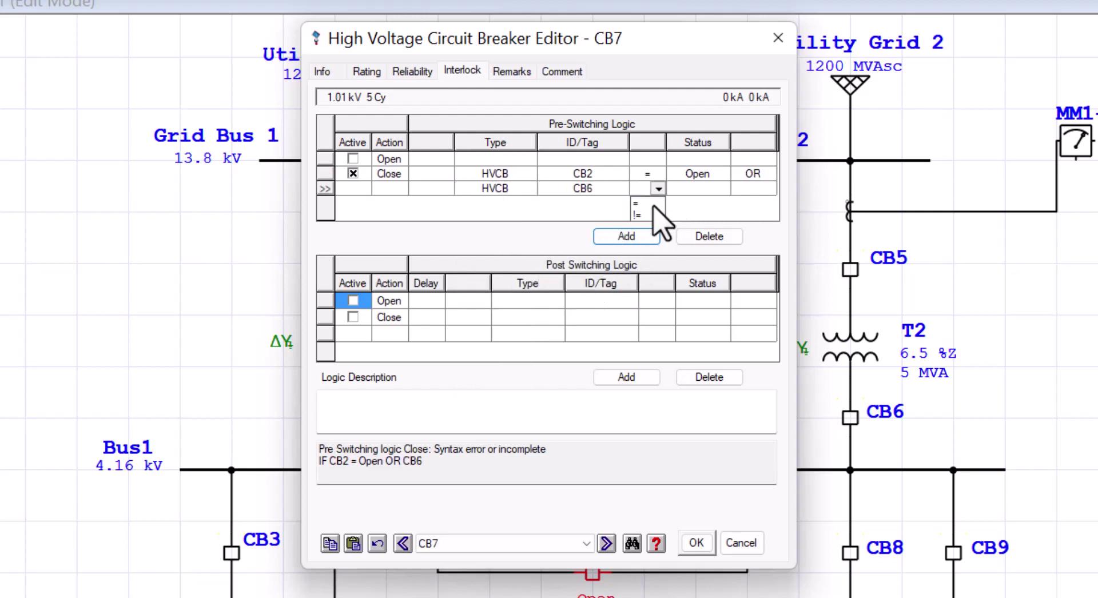
pyautogui.click(715, 189)
pyautogui.click(723, 189)
pyautogui.click(721, 203)
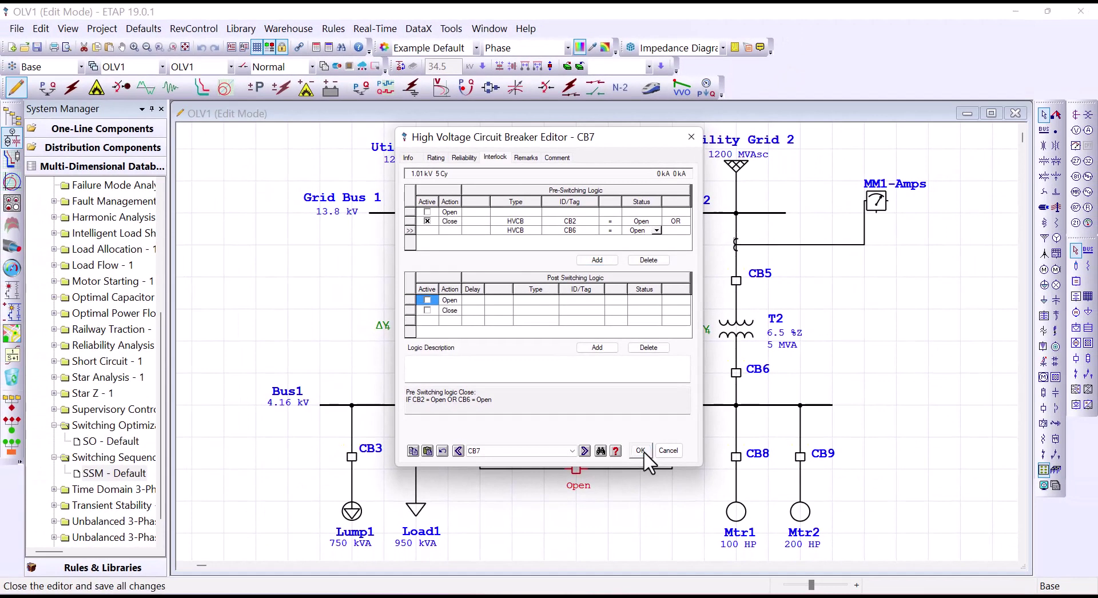
pyautogui.click(642, 451)
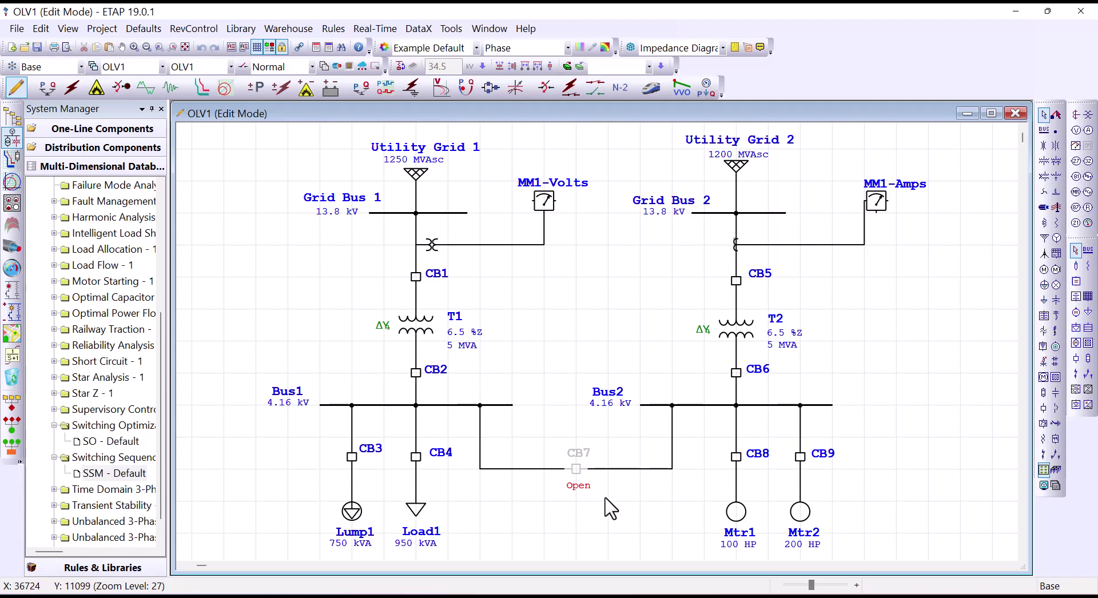
# - Select breaker CB7 on the one-line diagram to attempt closing it
pyautogui.click(576, 474)
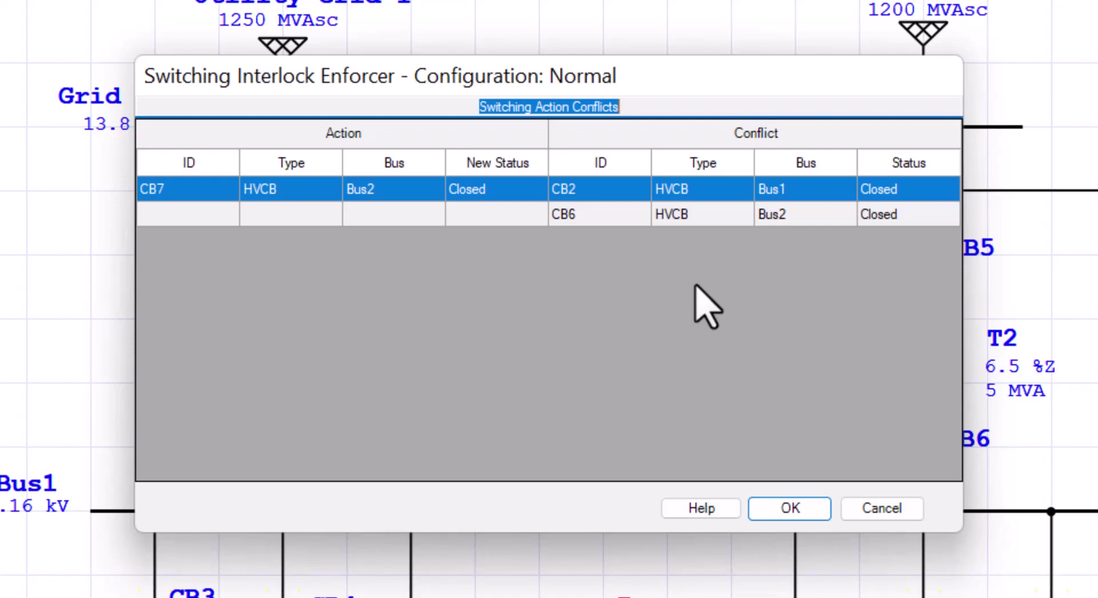
# - Dismiss the enforcer and review CB7's interlock logic in its editor
pyautogui.click(513, 211)
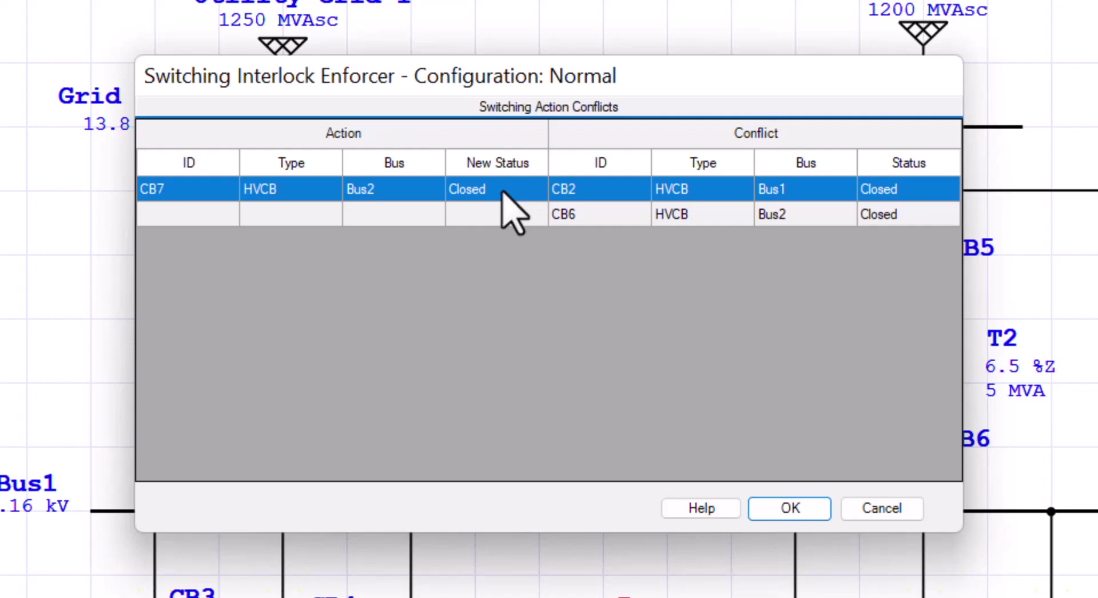
pyautogui.doubleClick(503, 192)
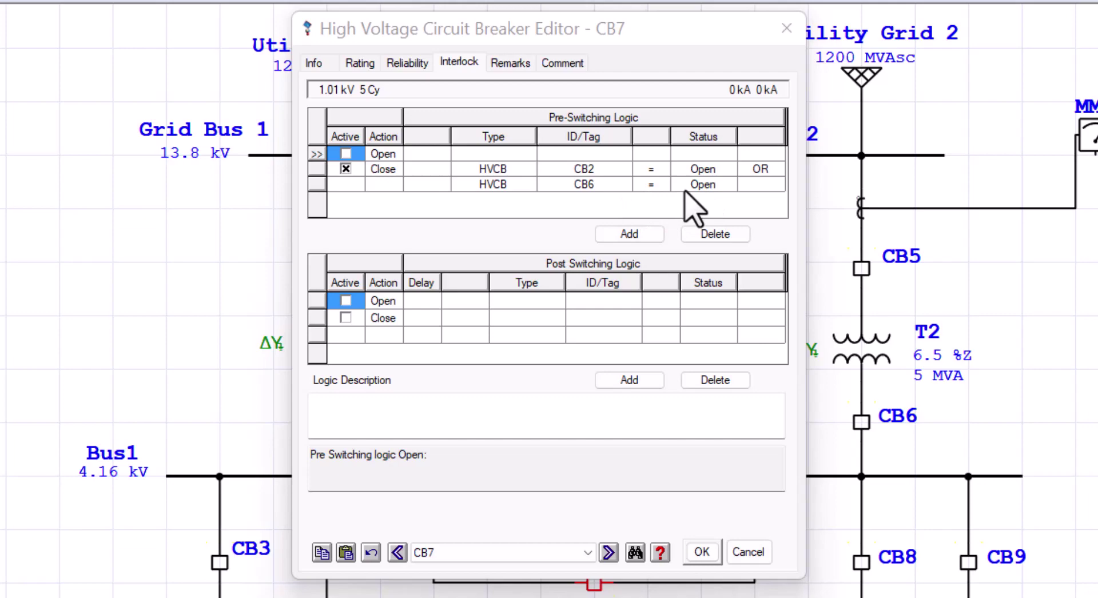
pyautogui.click(701, 552)
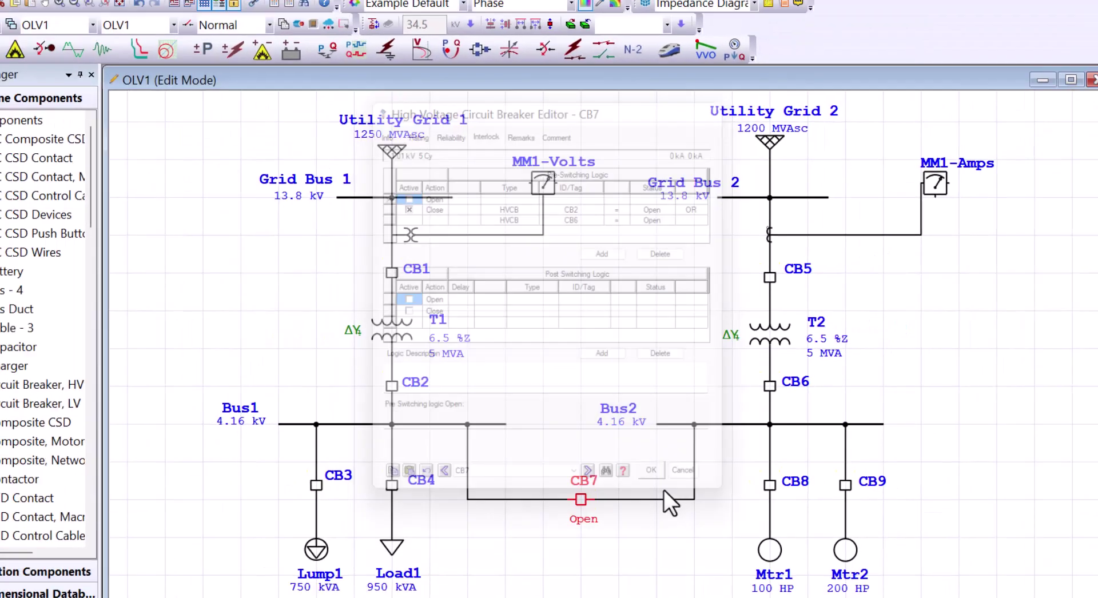
# - Select CB2, then select CB7 and attempt to close it with Ctrl+Z
pyautogui.click(415, 372)
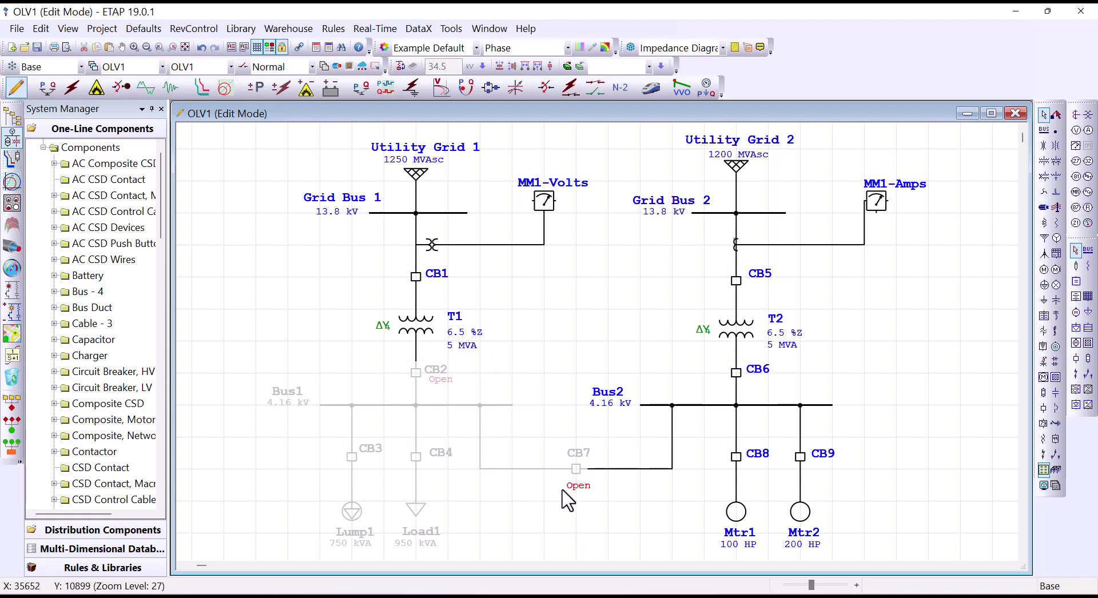
pyautogui.click(577, 469)
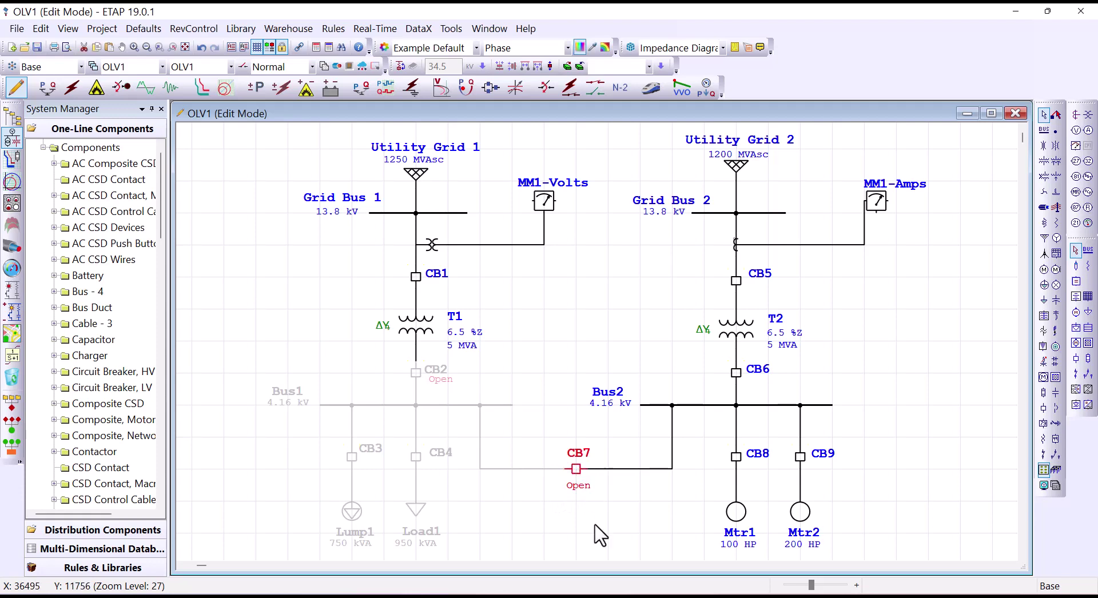
pyautogui.hotkey('ctrl', 'z')
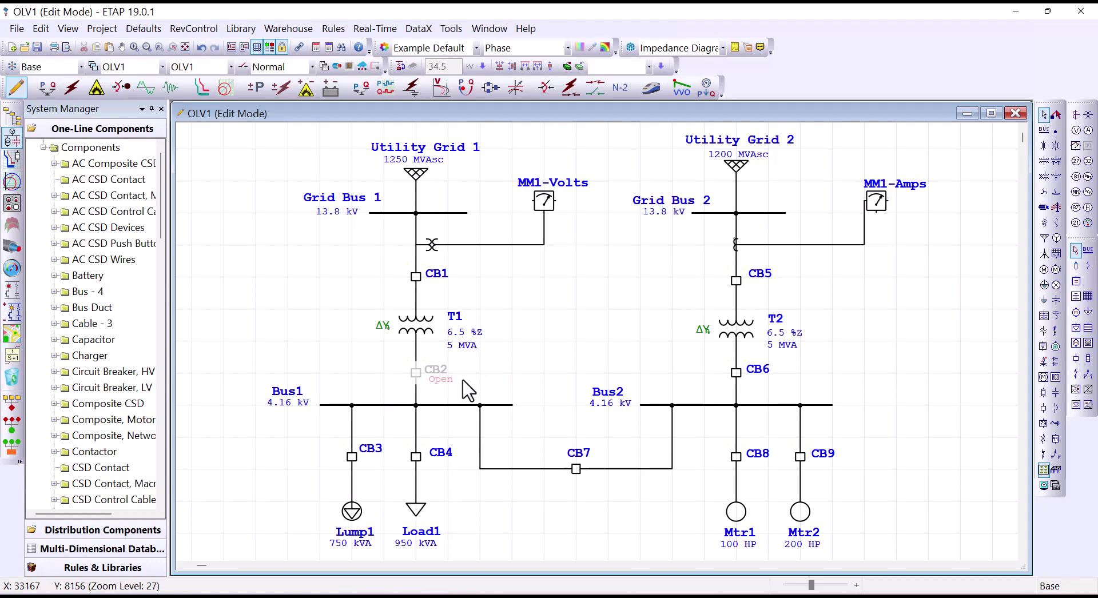
pyautogui.hotkey('ctrl', 'z')
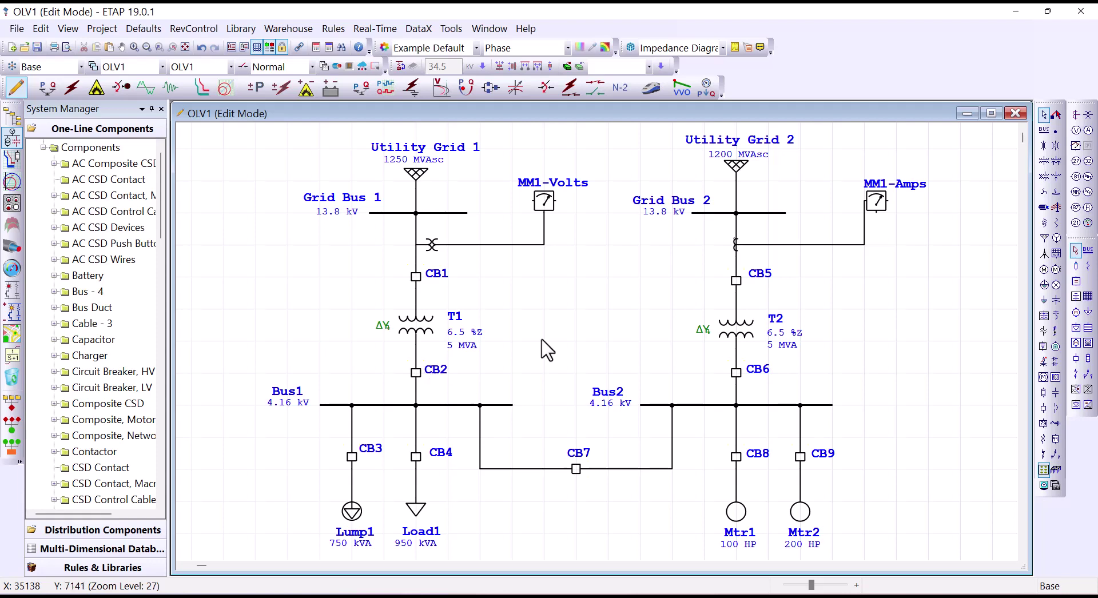